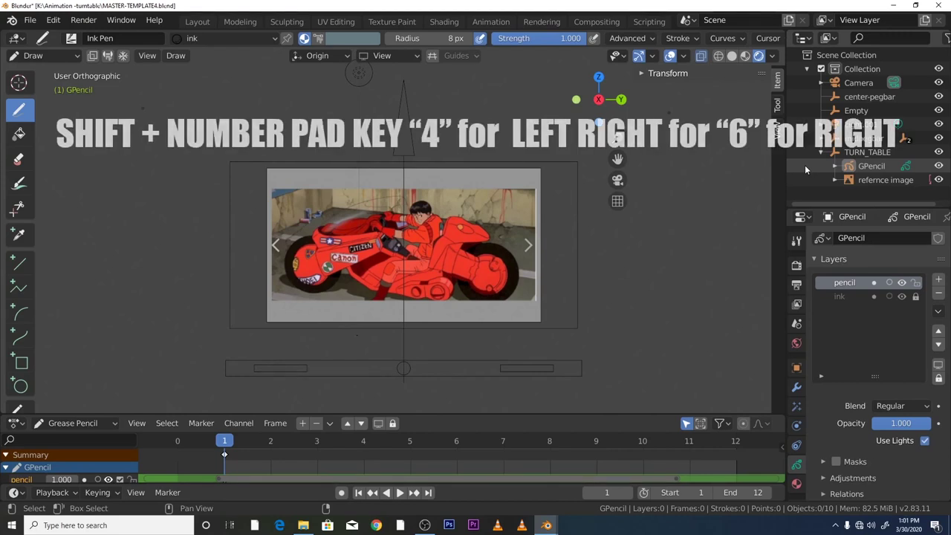
Roll the viewport counterclockwise through a full turn to view the motorcycle reference image from every drawing angle, ending upright
right_click(626, 287)
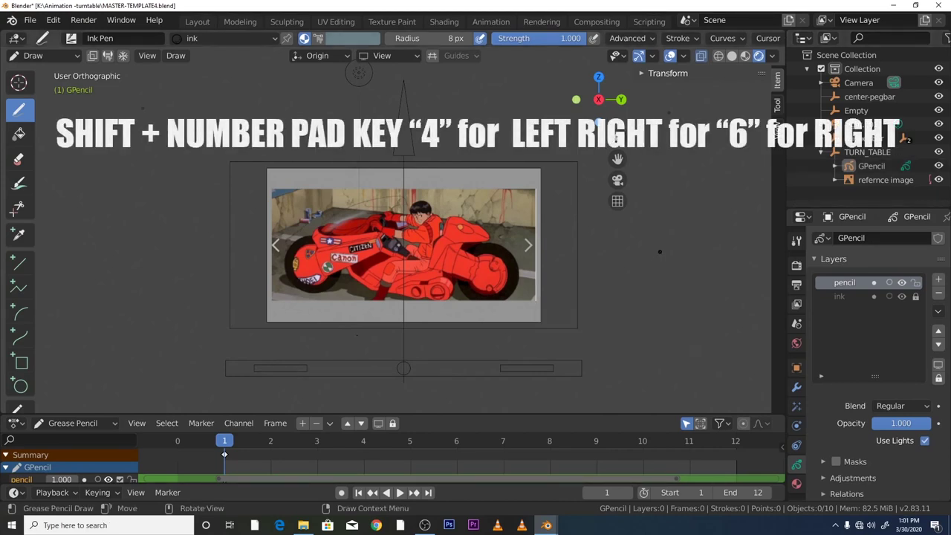
key(shift)
key(shift+KP_4)
key(shift+KP_4)
key(shift+KP_4)
key(shift+KP_4)
key(shift+KP_4)
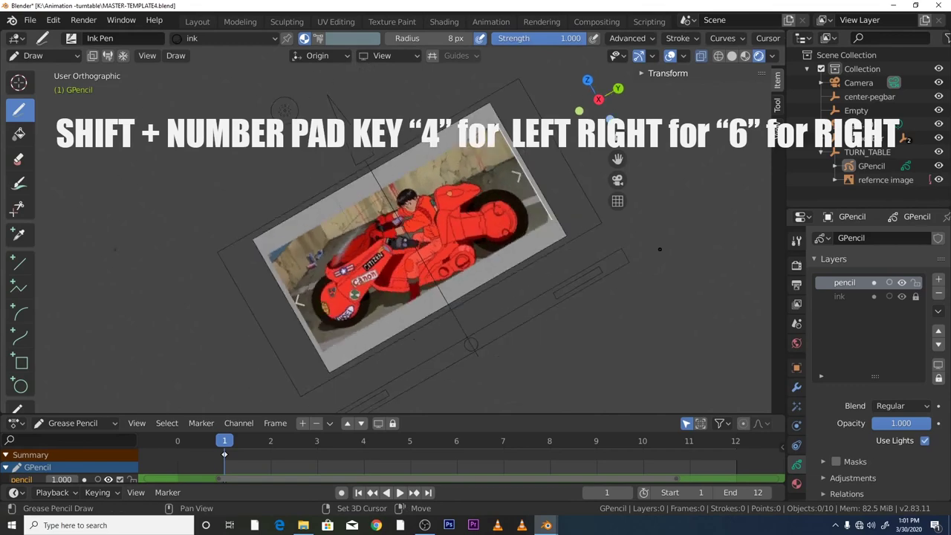
key(shift+KP_4)
key(shift+KP_4)
key(shift+KP_4)
key(shift+KP_4)
key(shift+KP_4)
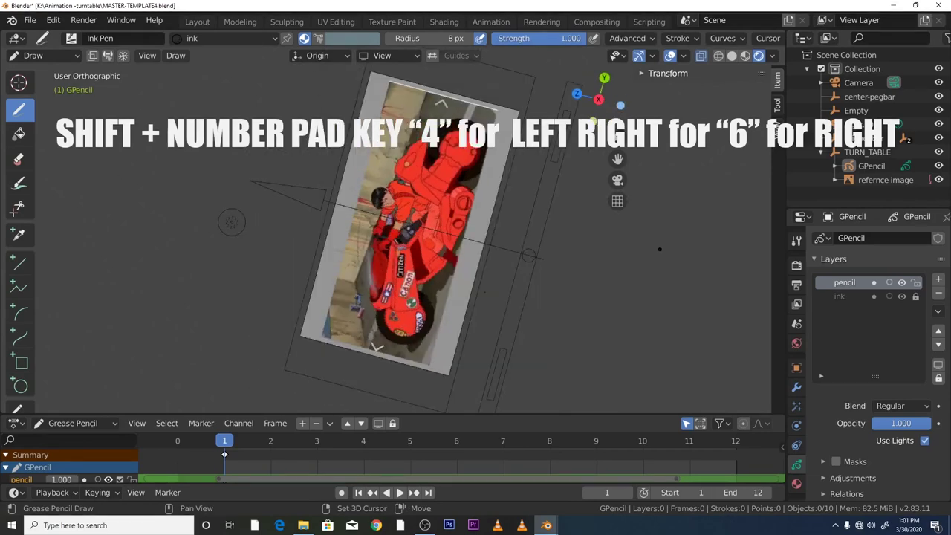
key(shift+KP_4)
key(shift+KP_4)
key(shift+KP_4)
key(shift+KP_4)
key(shift+KP_4)
key(shift+KP_4)
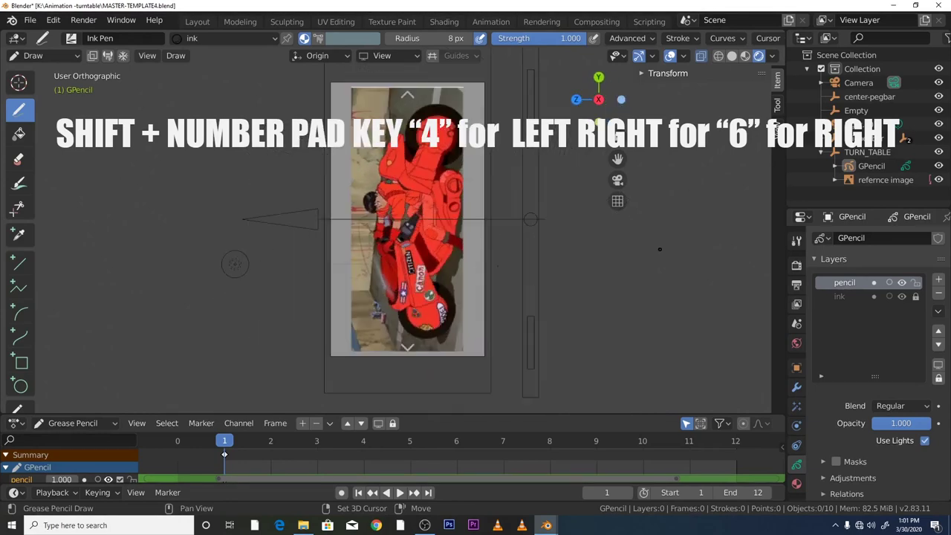
key(shift+KP_4)
key(shift+KP_4)
key(shift+KP_4)
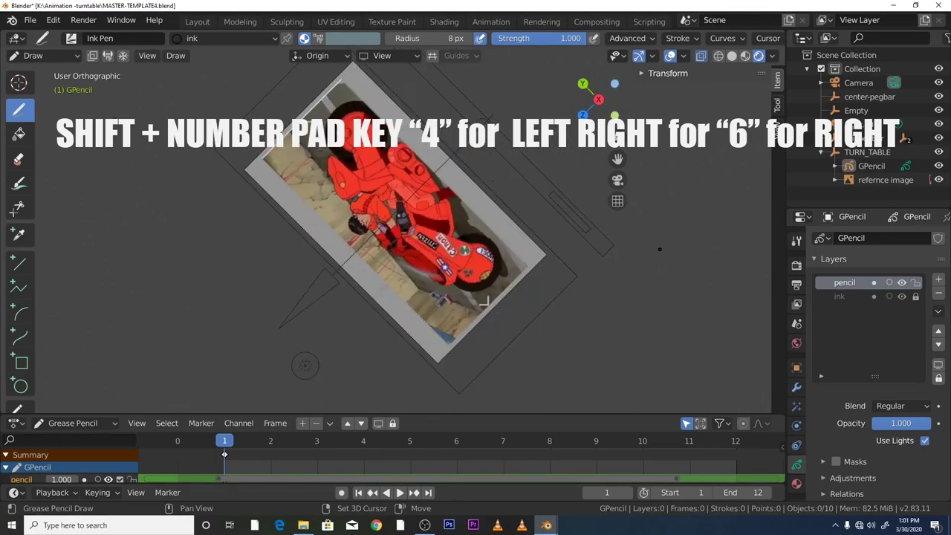
key(shift+KP_4)
key(shift+KP_4)
key(shift+KP_4)
key(shift+KP_4)
key(shift+KP_4)
key(shift+KP_4)
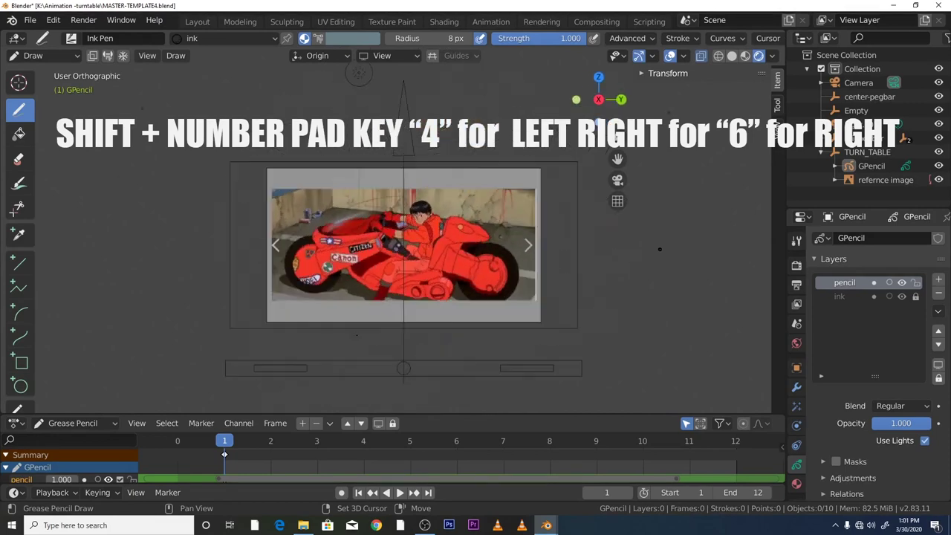
key(shift+KP_4)
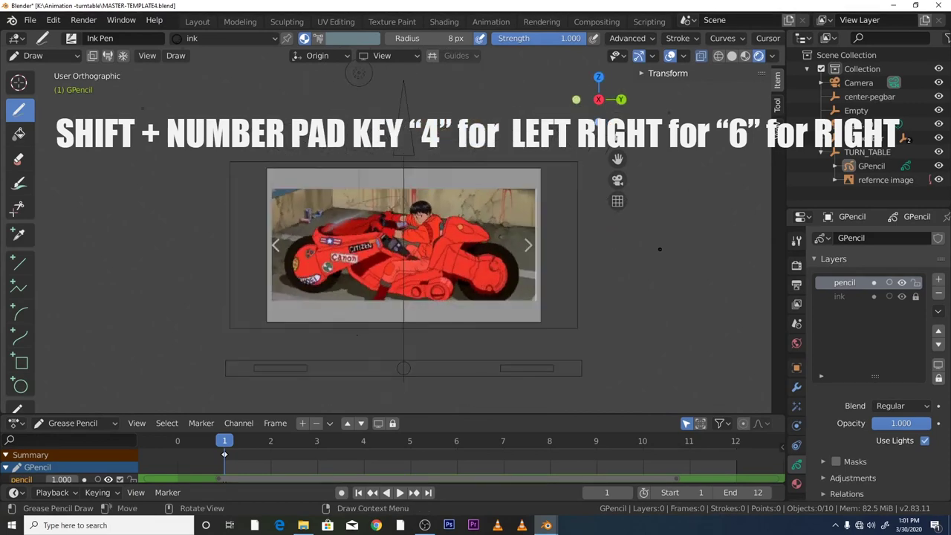
Trace the rear fairing's lower edge with two connected Curve tool strokes, from the tail tip to the inner corner and on to the seat base
scroll(584, 290, up, 4)
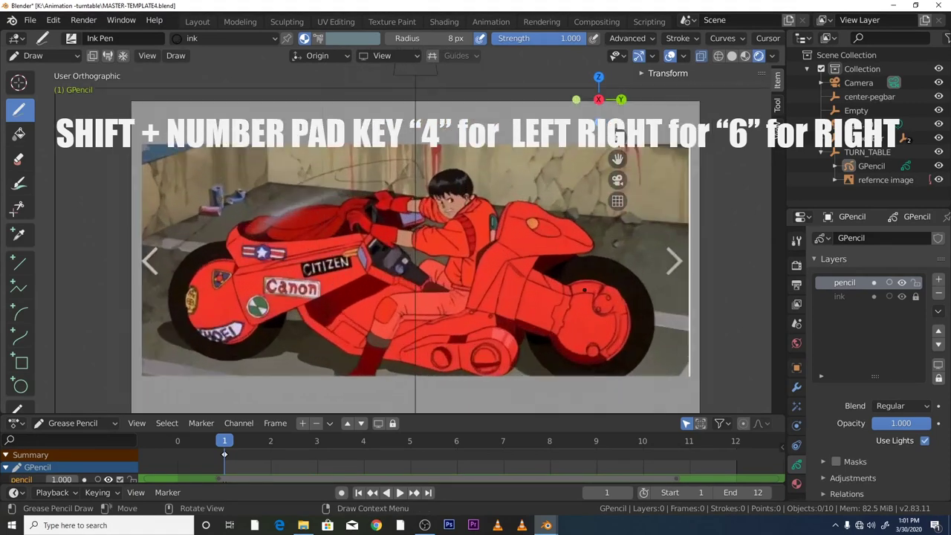
scroll(584, 289, down, 5)
scroll(585, 296, up, 5)
scroll(585, 296, down, 4)
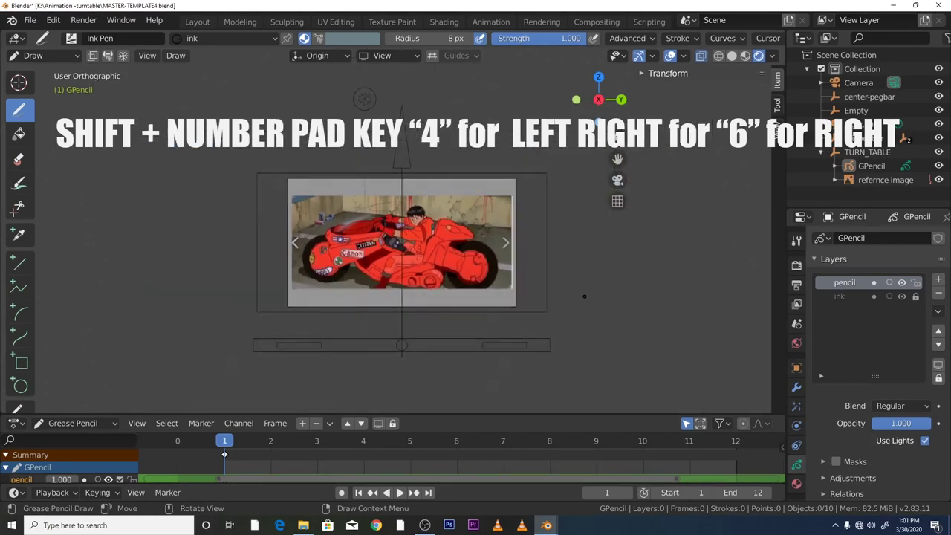
scroll(585, 299, up, 2)
scroll(584, 300, up, 1)
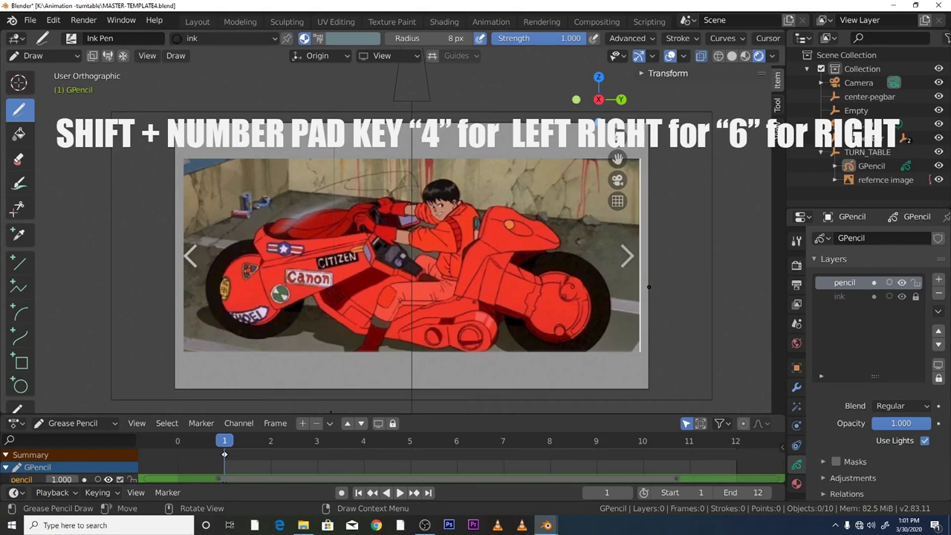
key(shift)
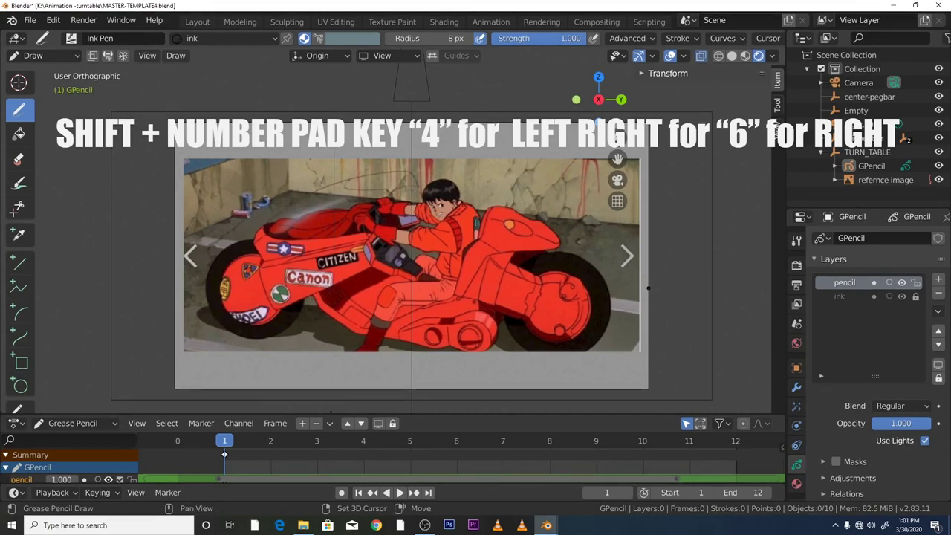
key(shift+KP_4)
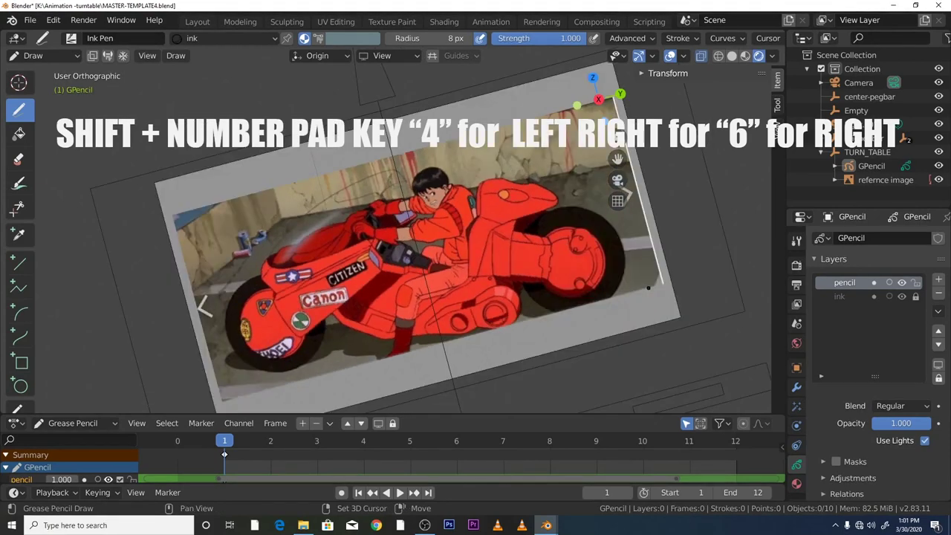
key(shift+KP_4)
key(shift+KP_4)
key(shift+KP_4)
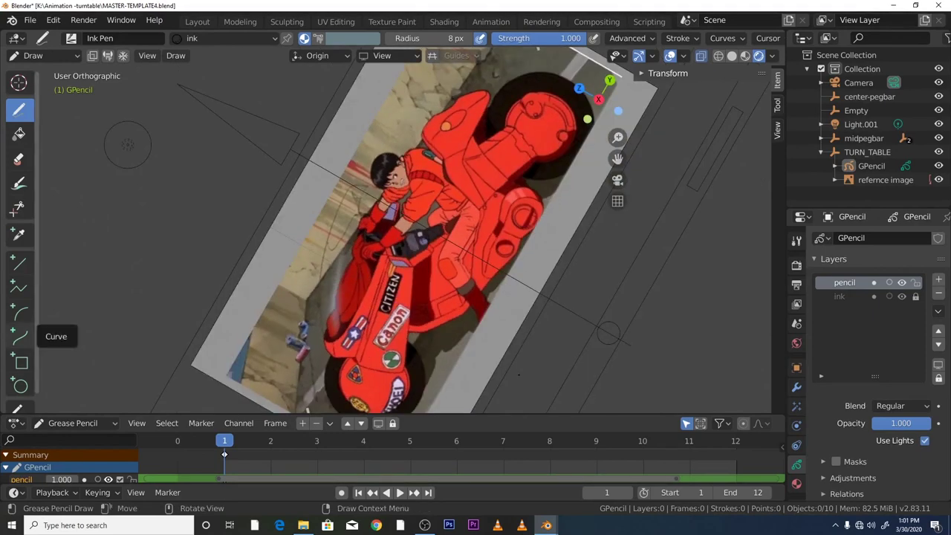
click(20, 336)
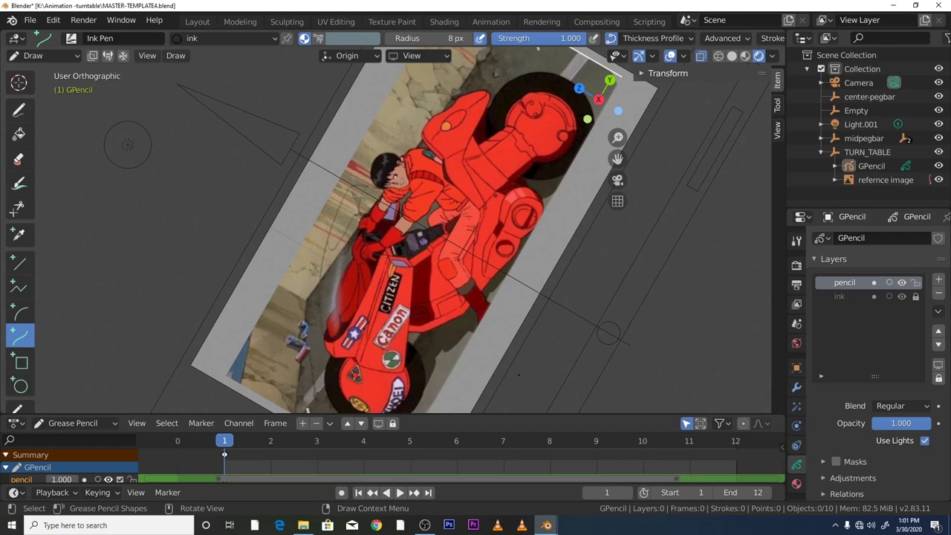
mouse_move(490, 93)
mouse_down()
mouse_move(465, 170)
mouse_move(463, 161)
mouse_up()
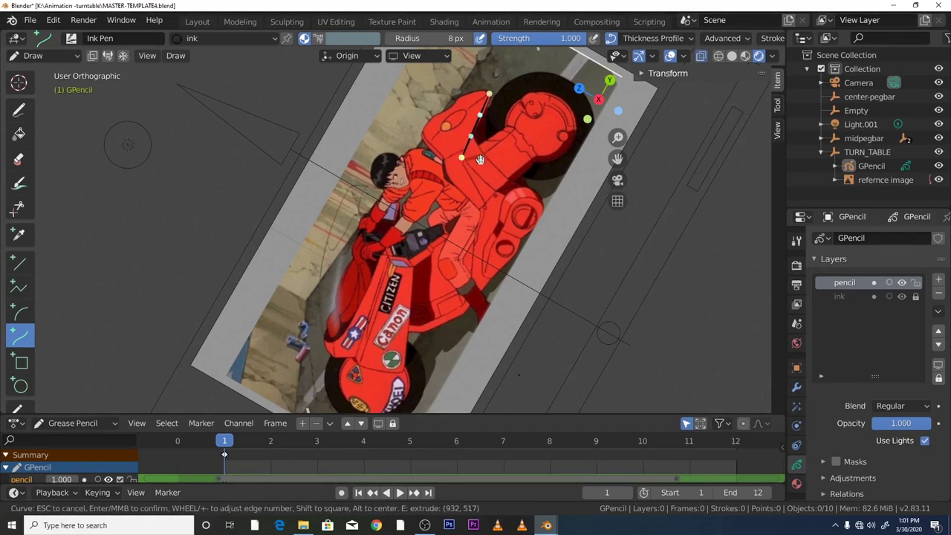
key(Return)
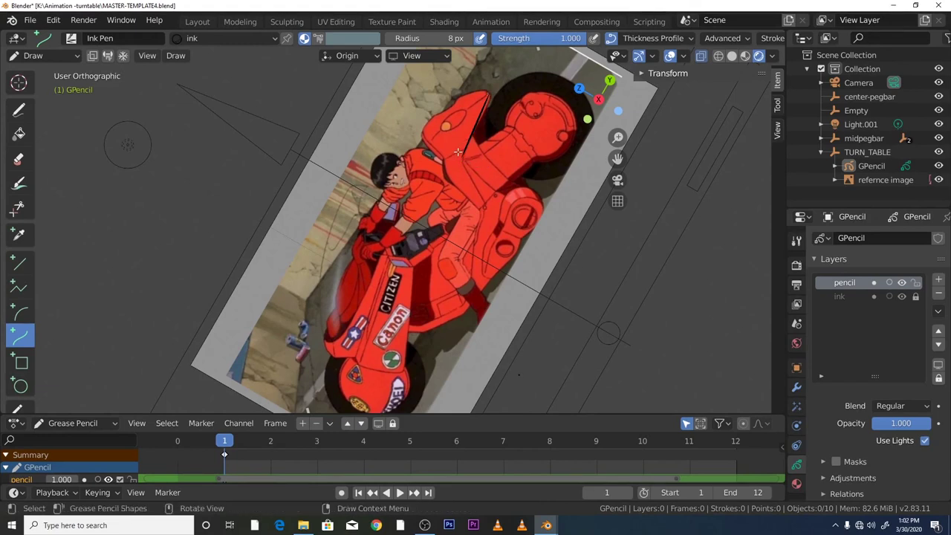
drag(462, 158, 484, 202)
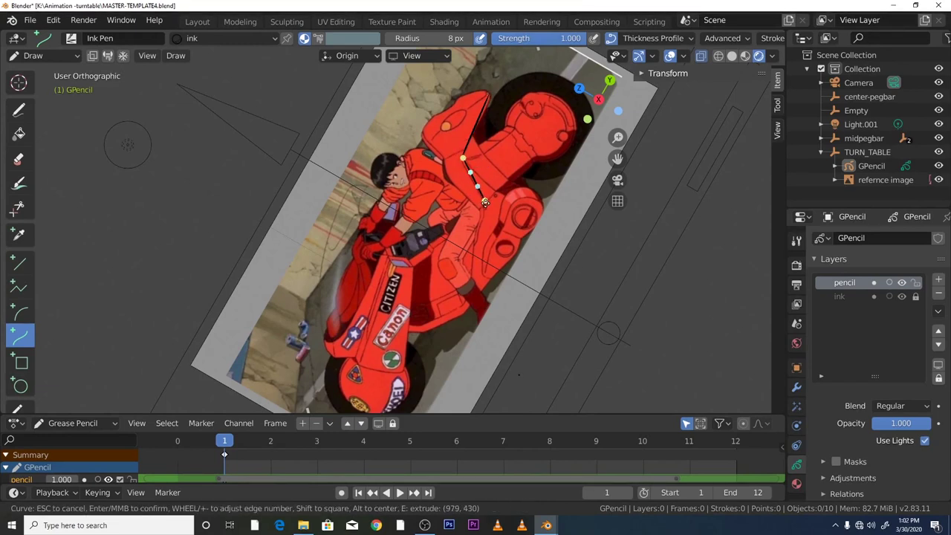
key(Return)
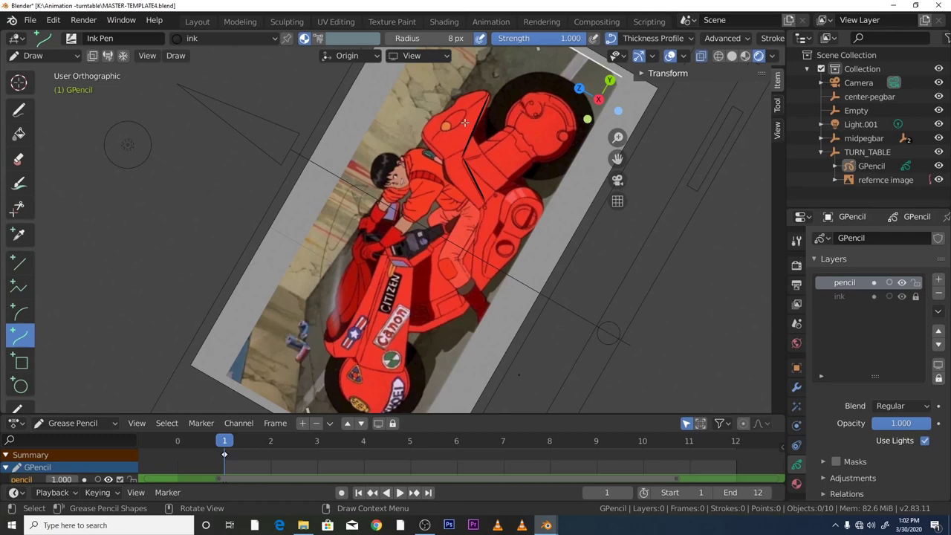
Trace the rear fairing's curved upper outline from the tail tip, extending the curve along the front edge behind the rider to the seat base
drag(488, 94, 420, 136)
drag(461, 88, 466, 86)
drag(443, 122, 430, 118)
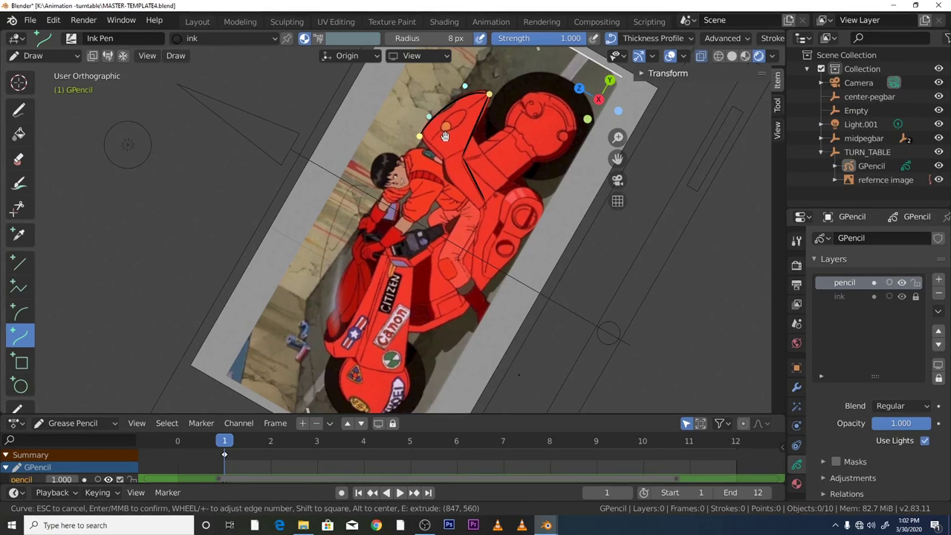
key(e)
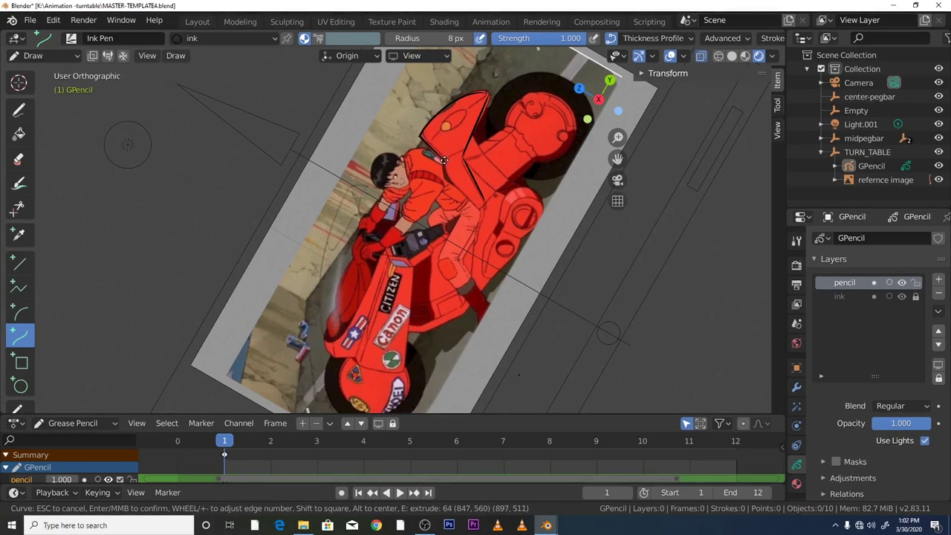
click(446, 160)
mouse_move(429, 144)
mouse_down()
mouse_move(425, 152)
mouse_move(436, 159)
mouse_up()
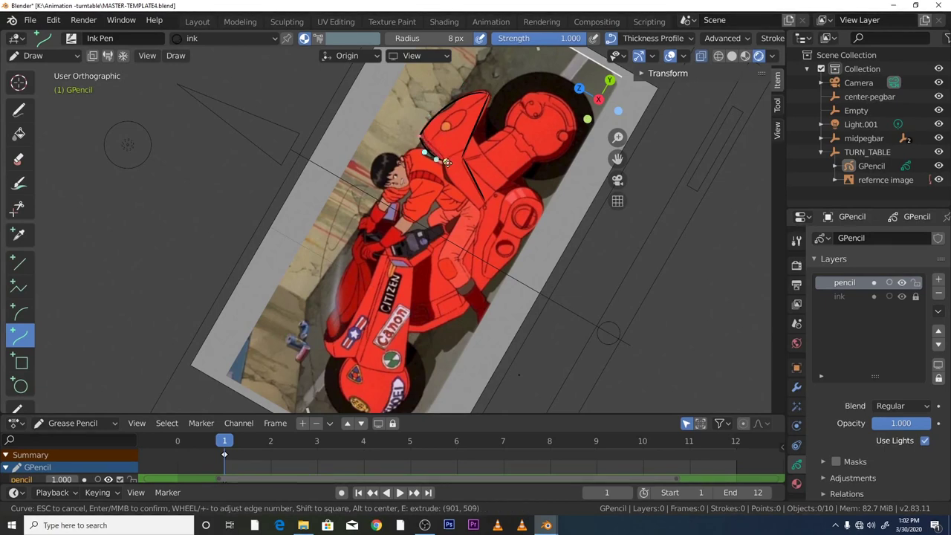
key(e)
click(446, 177)
key(e)
click(482, 211)
key(Return)
Trace the seam below the rear fairing and the rear wheel cover's lower edge with curves, extending the lower edge around the hub
drag(470, 129, 508, 180)
drag(482, 146, 493, 168)
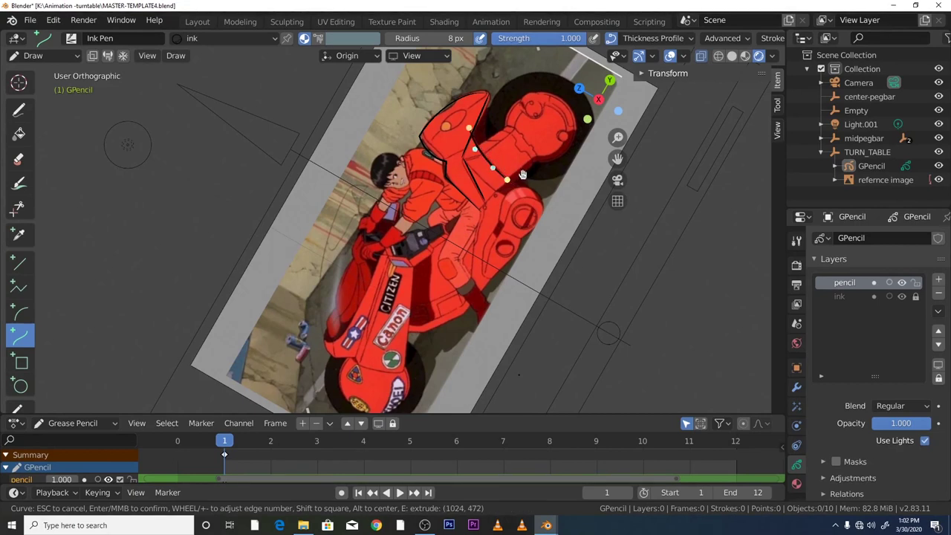
key(Return)
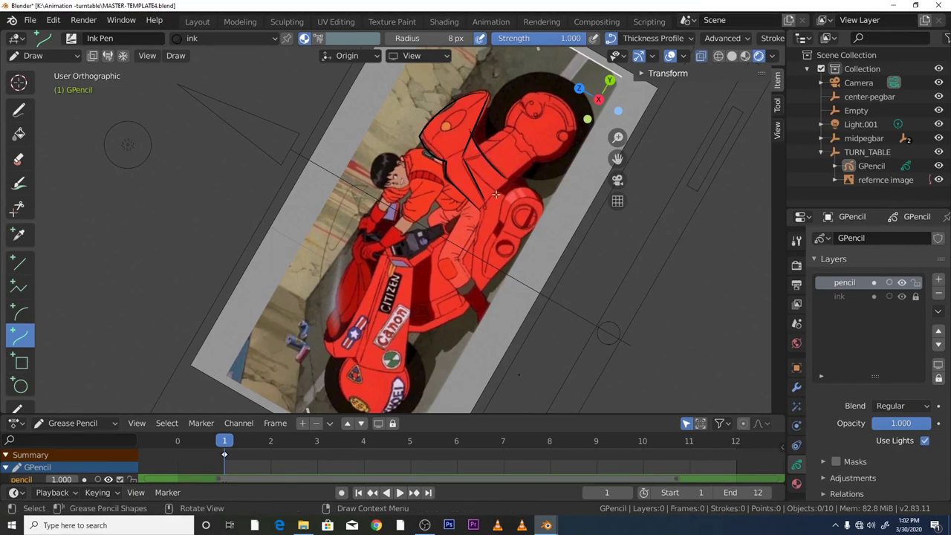
drag(496, 194, 535, 160)
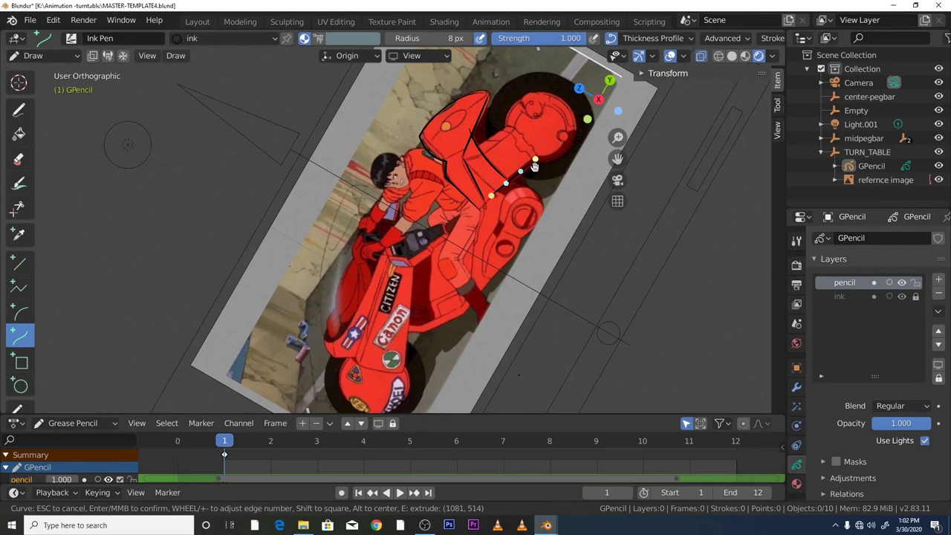
key(e)
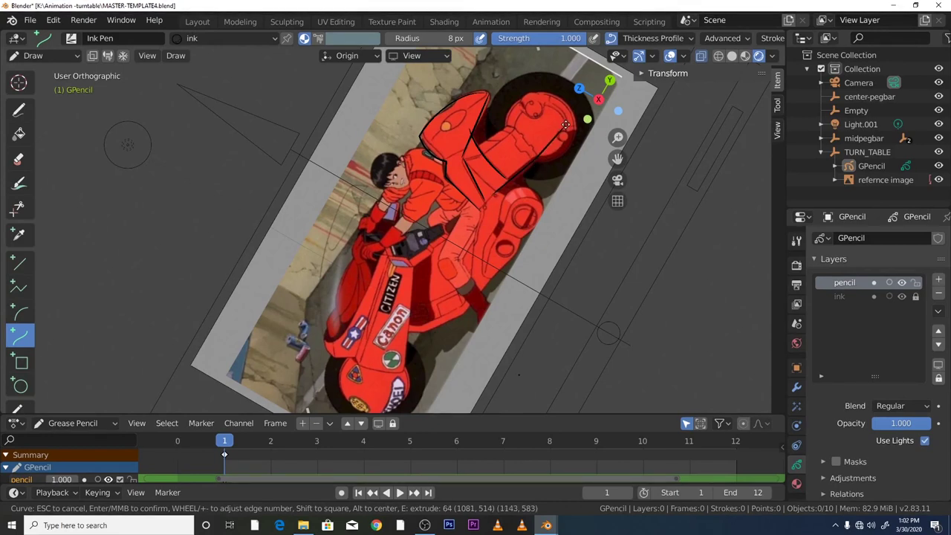
click(566, 127)
mouse_move(555, 139)
mouse_down()
mouse_move(557, 155)
mouse_move(566, 155)
mouse_move(549, 155)
mouse_up()
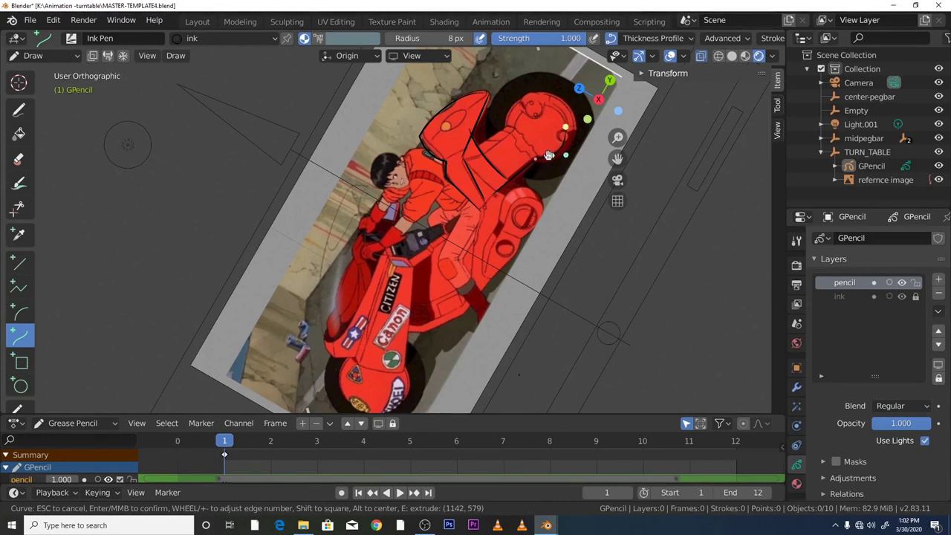
key(Return)
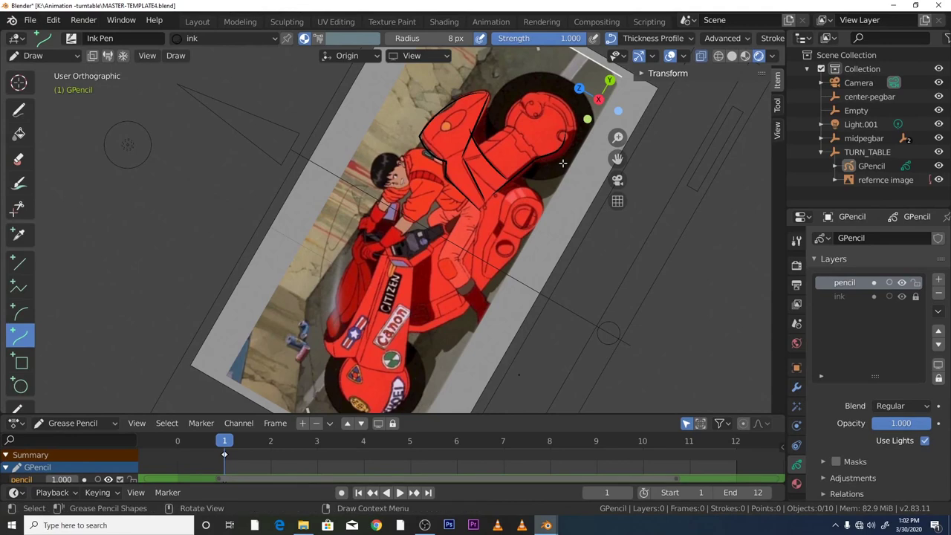
Roll the viewport counterclockwise past upside down and around to upright to examine the traced rear outlines over the reference image
key(shift+KP_4)
key(shift+KP_4)
key(shift+KP_4)
key(shift+KP_4)
key(shift+KP_4)
key(shift+KP_4)
key(shift+KP_4)
key(shift+KP_4)
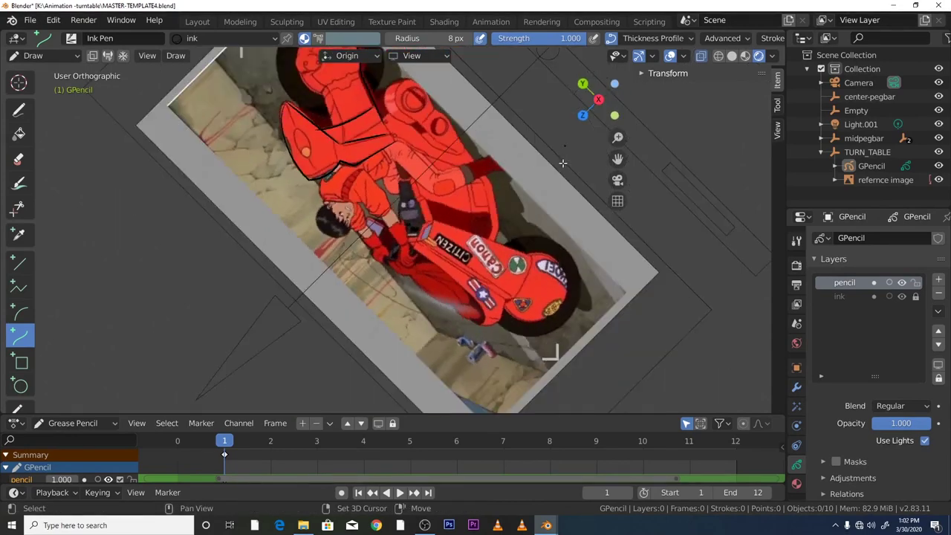
key(shift+KP_4)
key(shift+KP_4)
key(shift+KP_4)
key(shift+KP_4)
key(shift+KP_4)
key(shift+KP_4)
key(shift+KP_4)
key(shift+KP_4)
key(shift+KP_4)
key(shift+KP_4)
key(shift+KP_4)
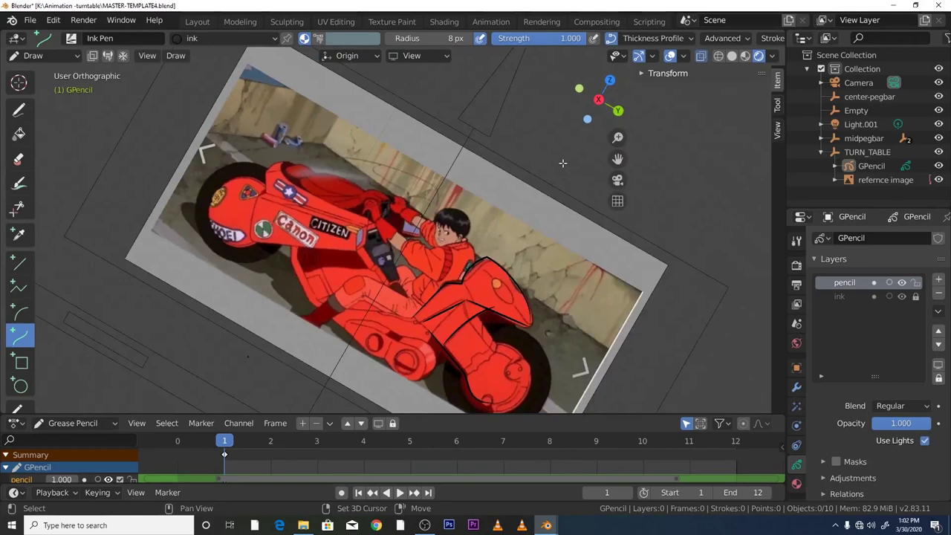
key(shift+KP_4)
key(shift+KP_4)
key(shift+KP_4)
key(shift+KP_4)
key(shift+KP_4)
key(shift+KP_4)
key(shift+KP_4)
key(shift+KP_4)
key(shift+KP_4)
key(shift+KP_4)
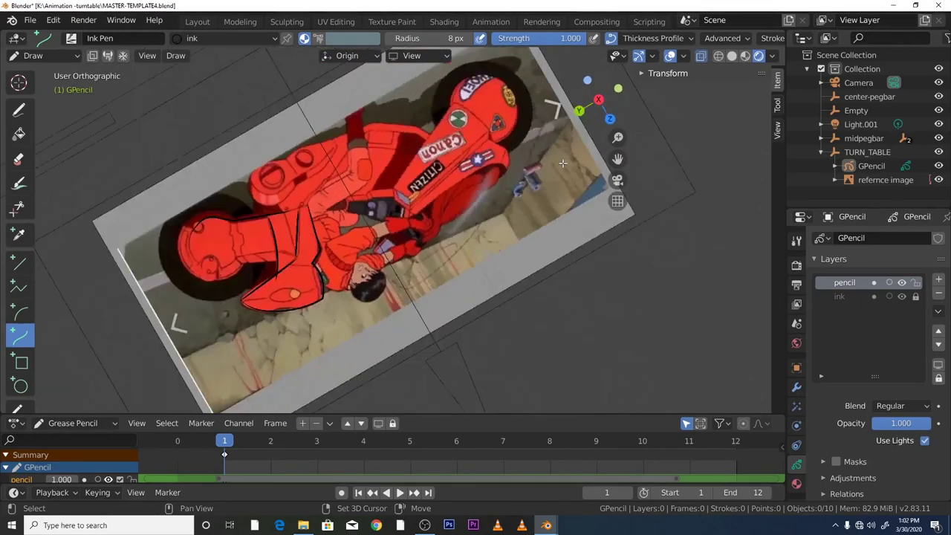
key(shift+KP_4)
key(shift+KP_4)
key(shift+KP_4)
key(shift+KP_4)
key(shift+KP_4)
key(shift+KP_4)
key(shift+KP_4)
key(shift+KP_4)
key(shift+KP_4)
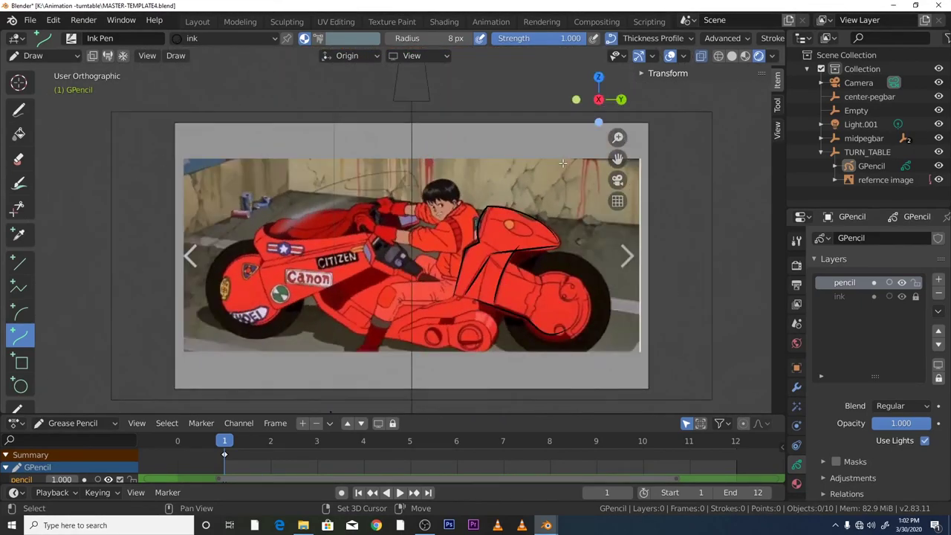
Tilt the viewport to either side to compare drawing angles on the traced motorcycle, and return it to upright
key(shift+KP_4)
key(shift+KP_4)
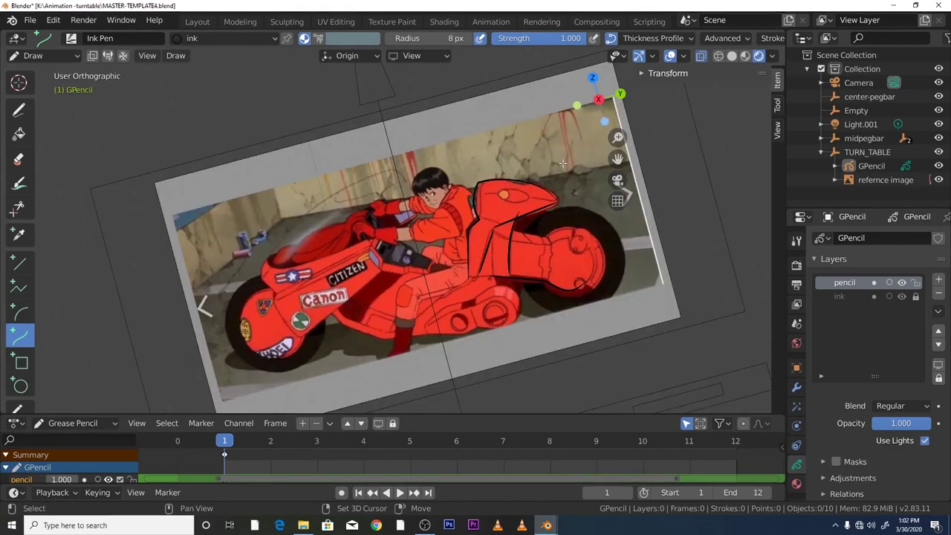
key(shift+KP_6)
key(shift+KP_6)
key(shift+KP_6)
key(shift+KP_6)
key(shift+KP_6)
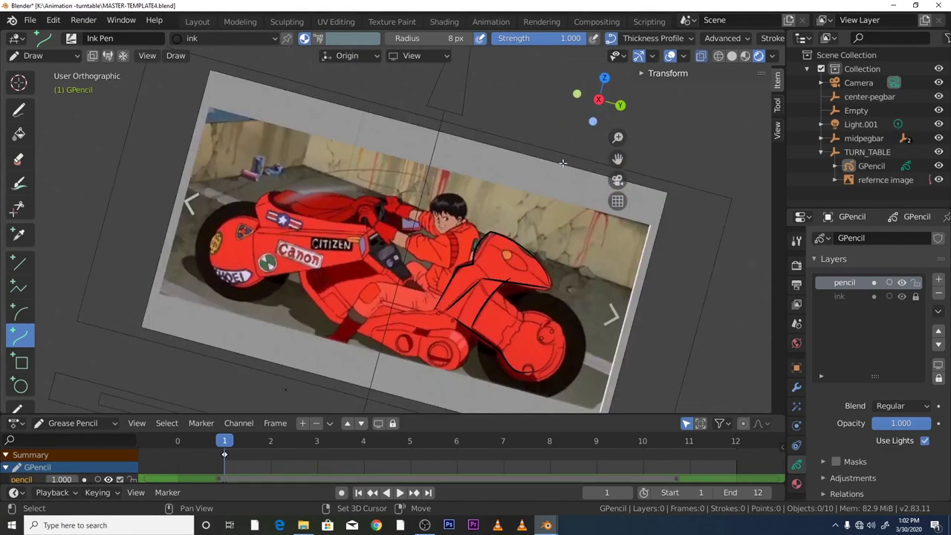
key(shift+KP_6)
key(shift+KP_6)
key(shift+KP_6)
key(shift+KP_6)
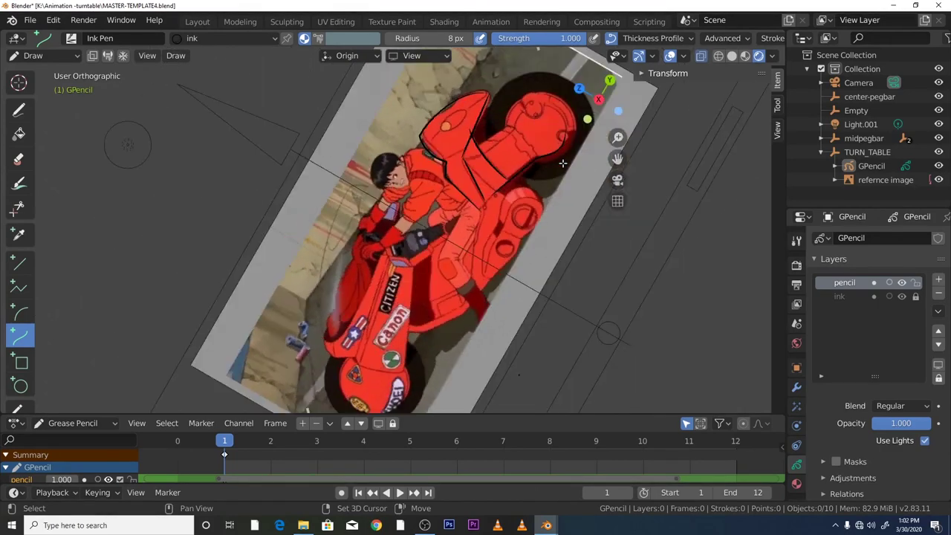
key(shift+KP_4)
key(shift+KP_4)
key(shift+KP_4)
key(shift+KP_4)
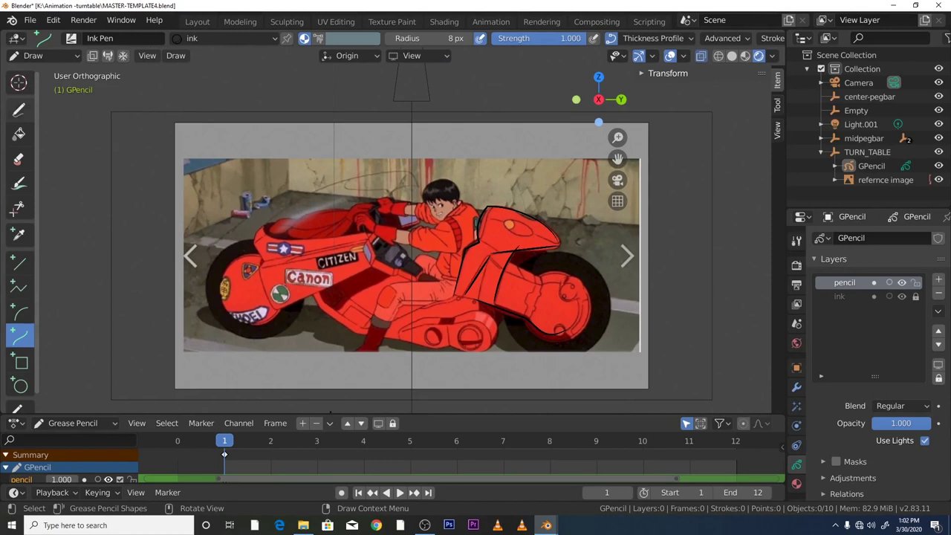
Change from the curve tool to the freehand Draw tool for the Grease Pencil object
click(18, 109)
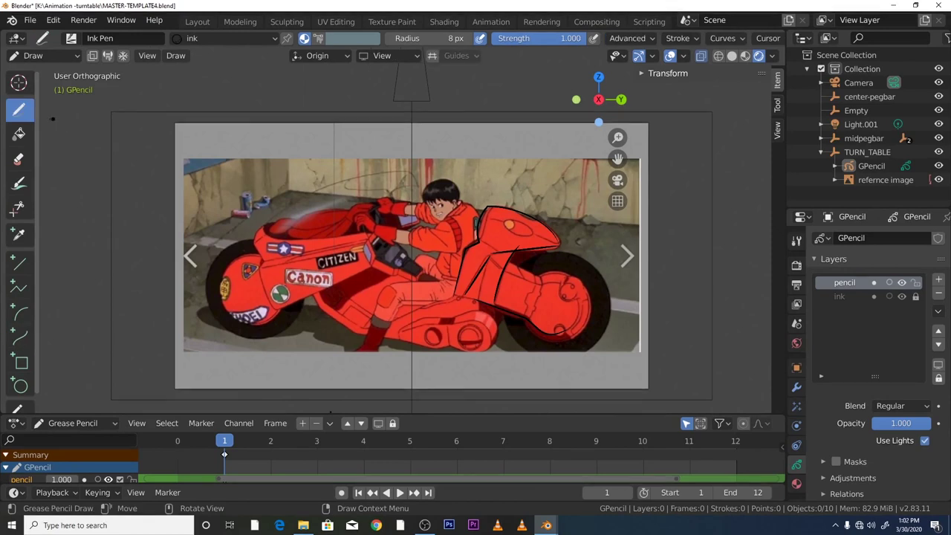
scroll(142, 185, down, 3)
scroll(183, 206, up, 1)
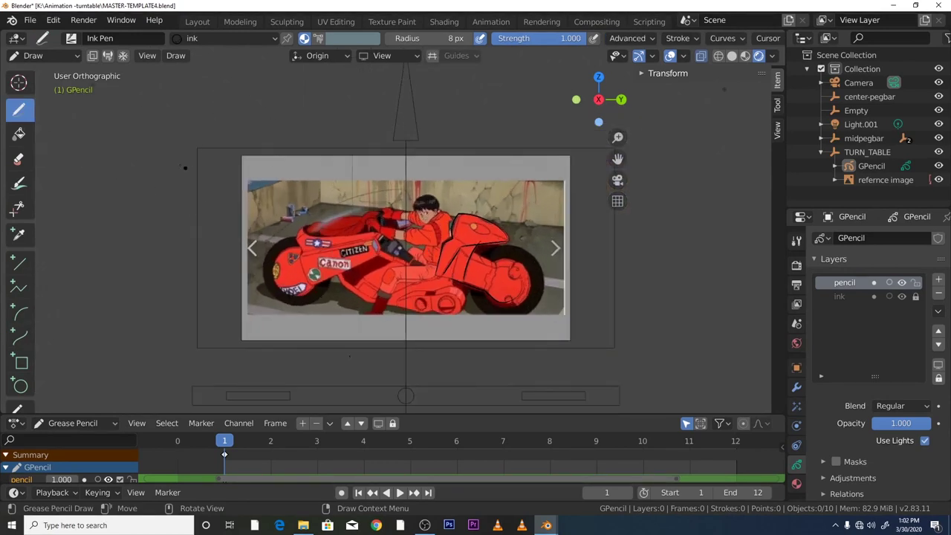
In Object Mode, select the TURN_TABLE frame, the vertical arrow empty and the TURN_TABLE frame again to examine the rig's controls
click(46, 56)
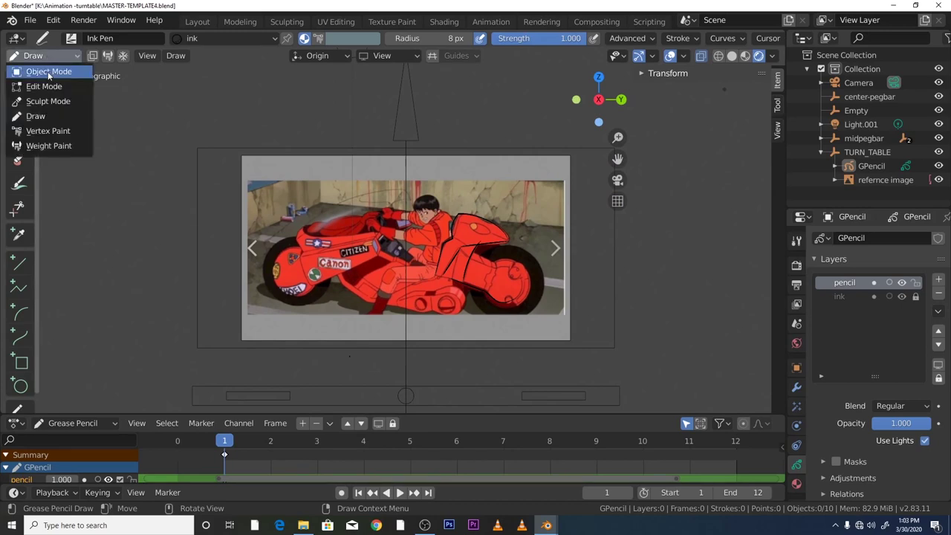
click(48, 72)
click(220, 147)
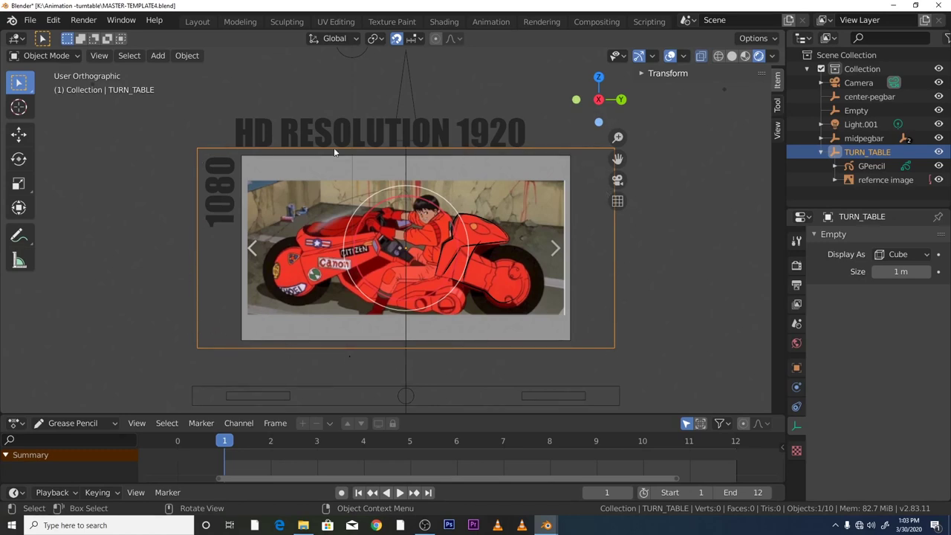
click(406, 99)
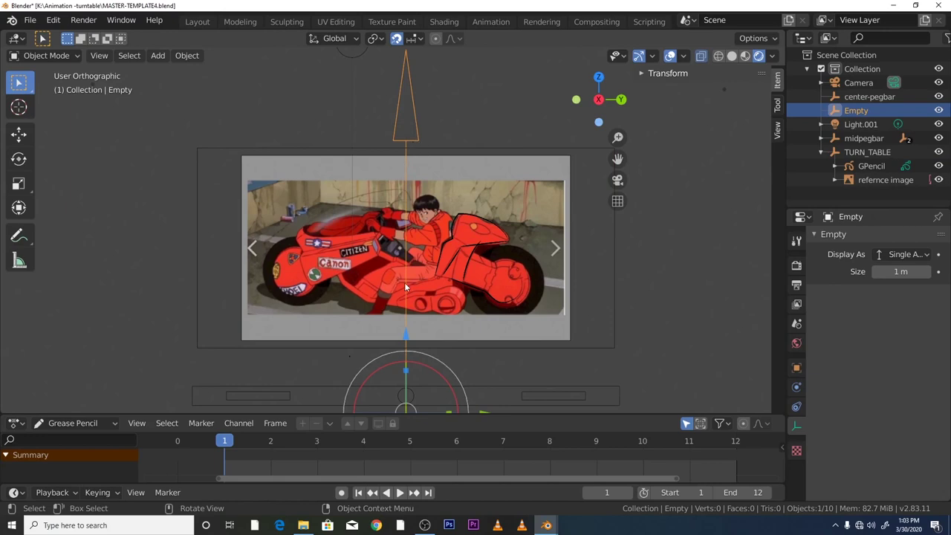
scroll(404, 283, up, 2)
scroll(409, 233, down, 1)
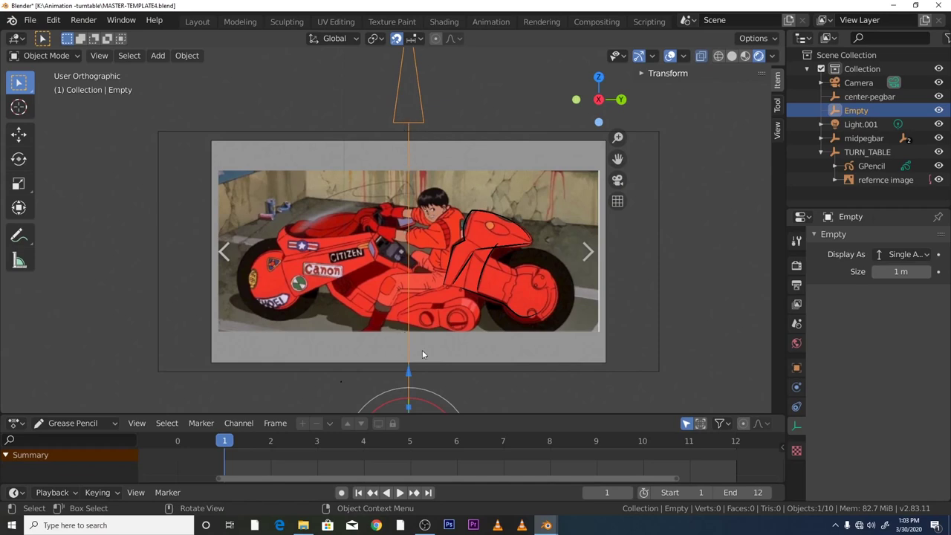
click(250, 132)
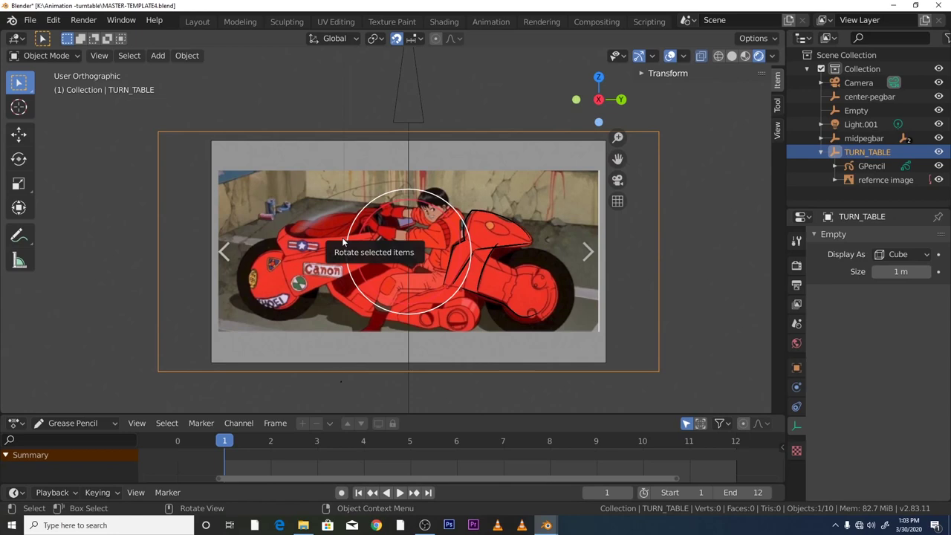
scroll(342, 237, down, 1)
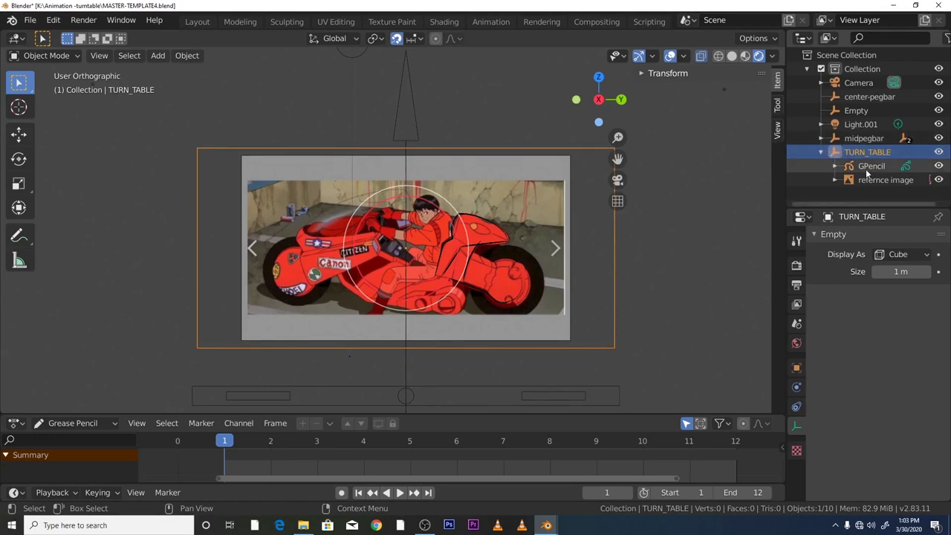
Select the GPencil object under TURN_TABLE and return it to Draw mode
click(865, 169)
click(64, 57)
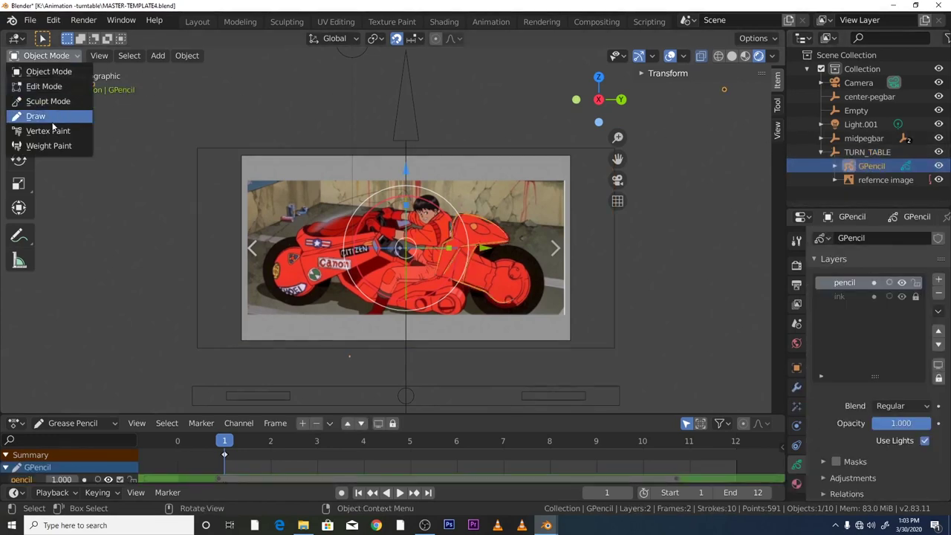
click(52, 119)
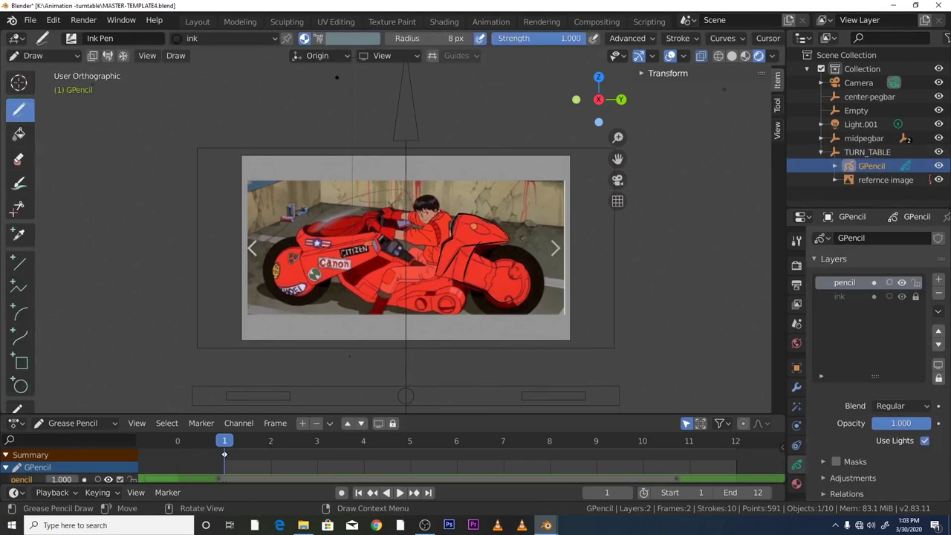
Compare the pencil and ink layers, leaving ink active, and display the GPencil object's material settings
click(850, 299)
click(851, 288)
click(848, 300)
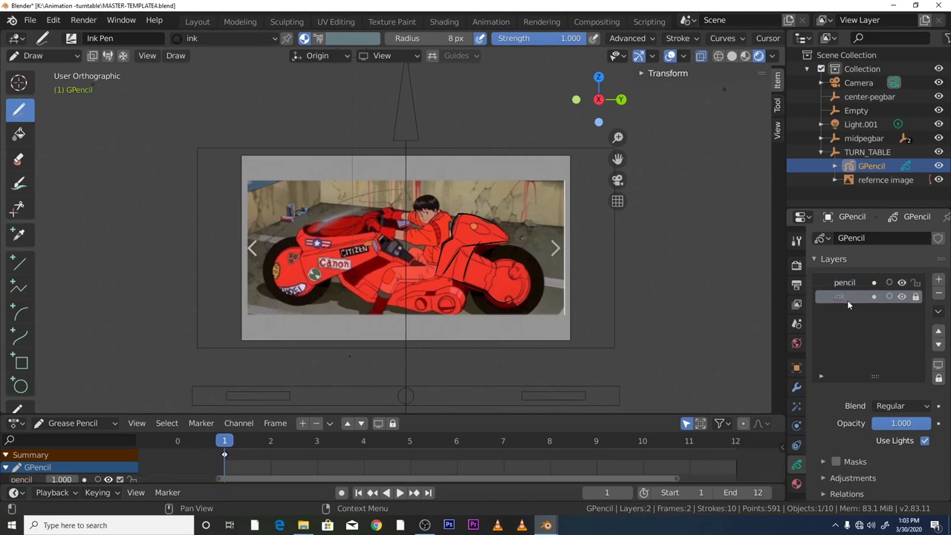
scroll(812, 431, down, 2)
click(797, 484)
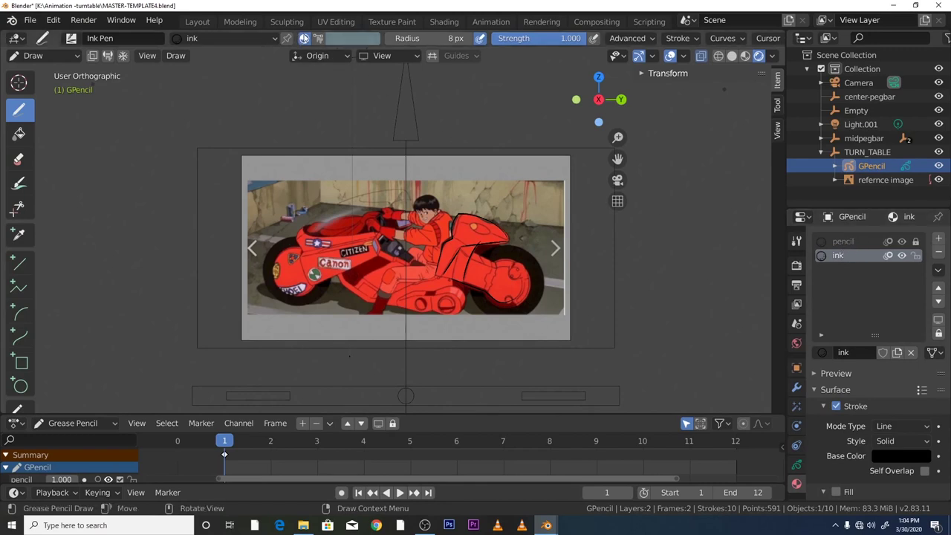
Set the brush to use its color attribute instead of the material, with the light blue swatch of the pencil palette
click(318, 38)
click(351, 37)
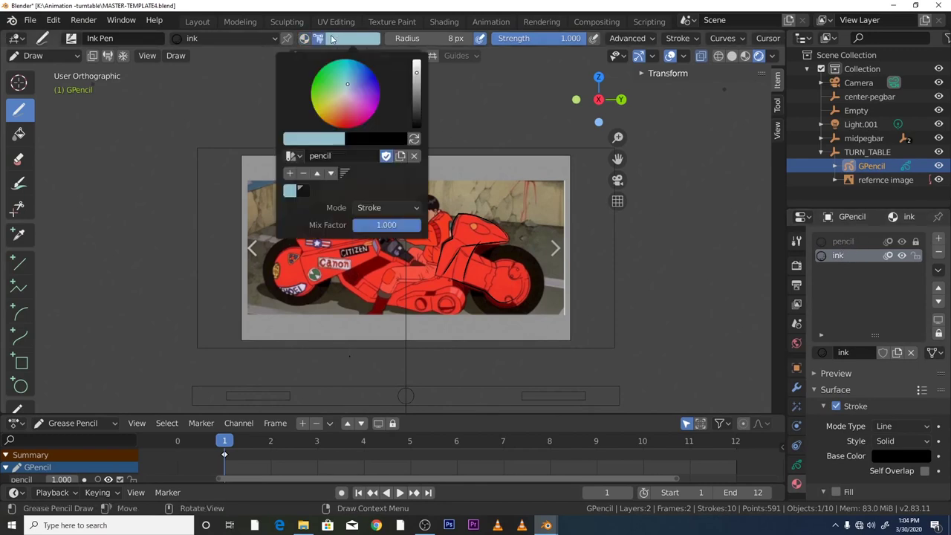
click(289, 191)
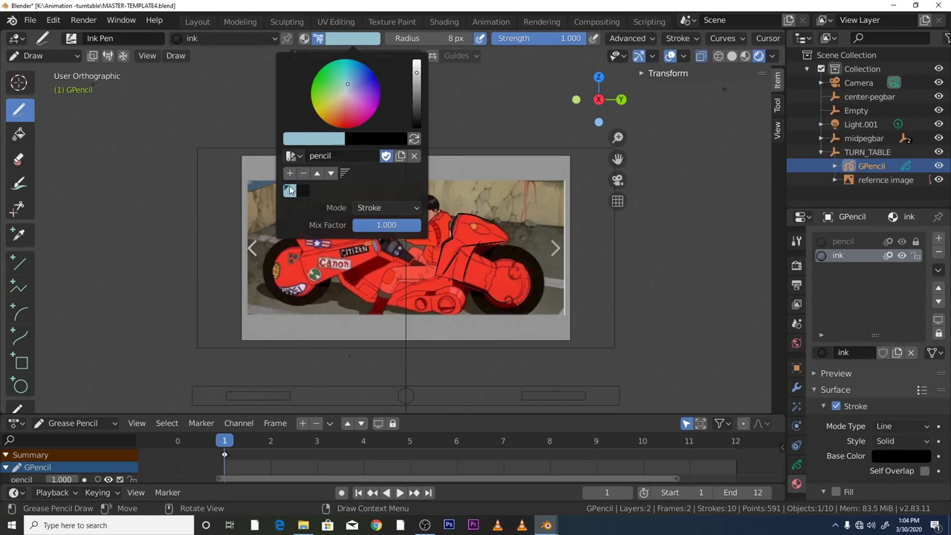
click(133, 70)
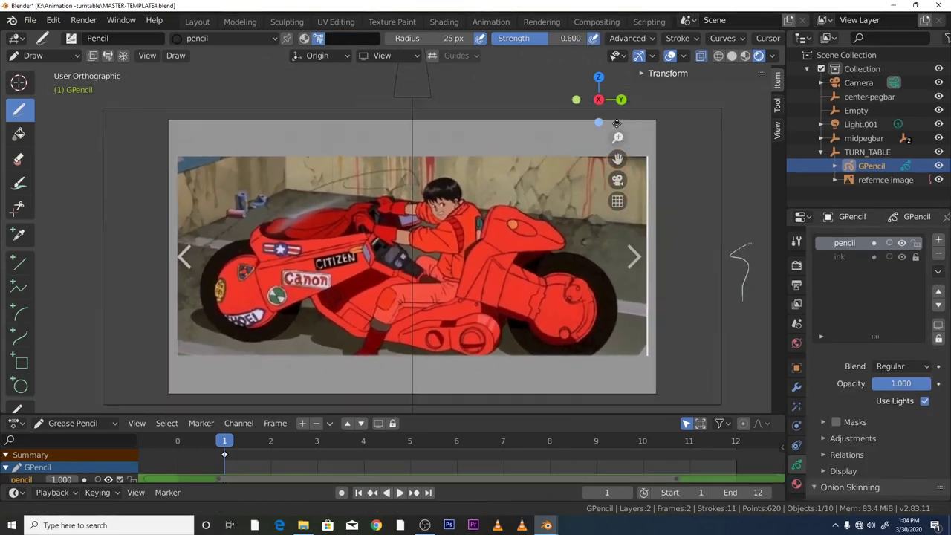
With the Pencil brush, draw a black test squiggle beside the reference frame and two light blue ones above it
scroll(617, 123, down, 1)
drag(651, 257, 656, 298)
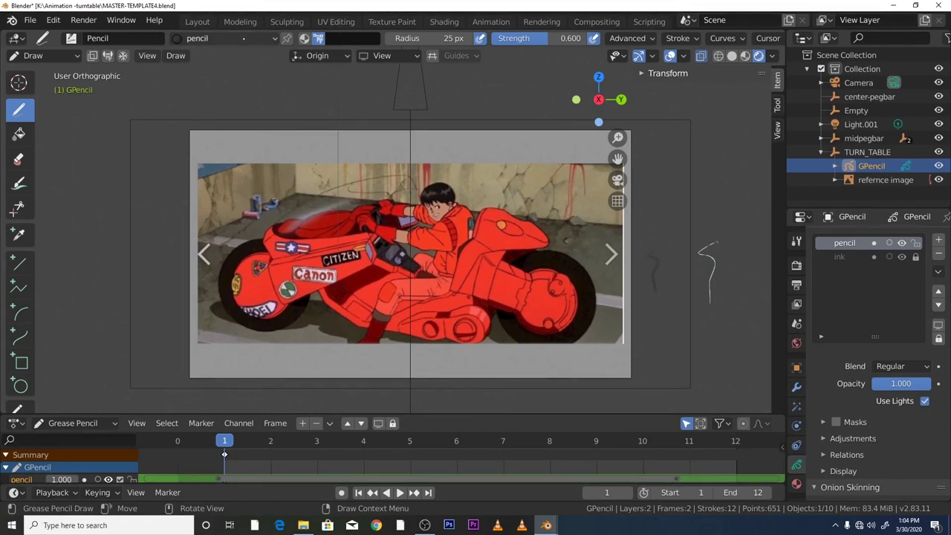
click(349, 38)
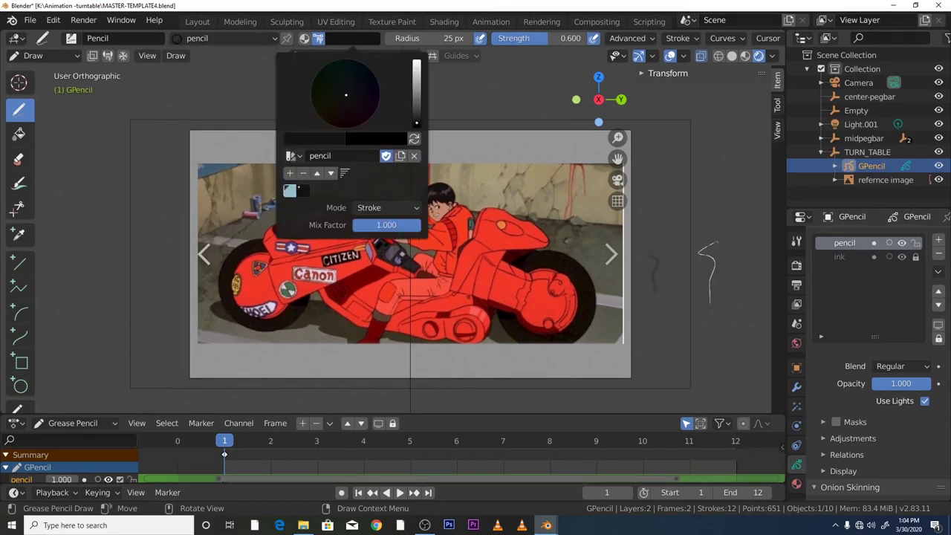
click(290, 191)
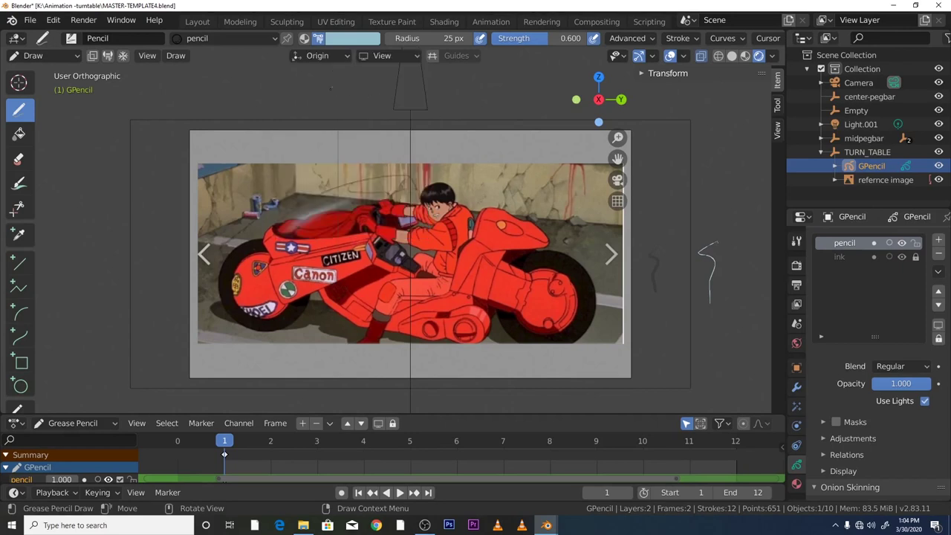
drag(327, 93, 347, 119)
drag(429, 96, 485, 124)
Change the stroke color to black and back to light blue, and add more test strokes above the reference frame
click(331, 38)
click(303, 191)
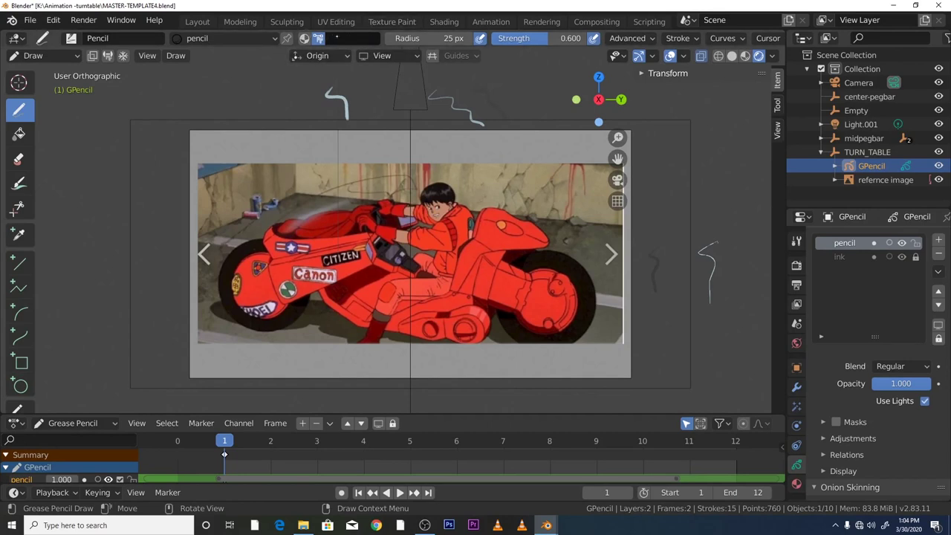
click(353, 39)
click(353, 39)
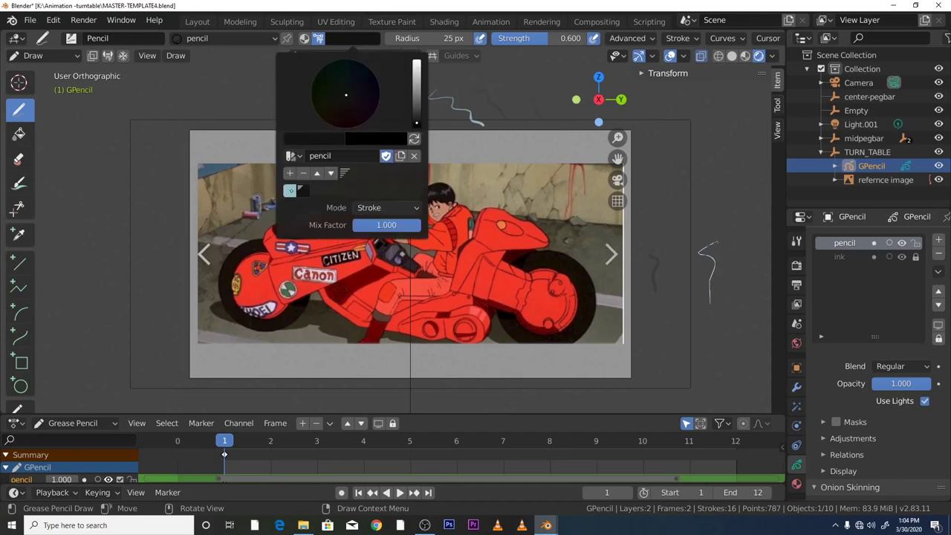
drag(416, 123, 416, 64)
mouse_move(487, 90)
mouse_down()
mouse_move(513, 104)
mouse_move(522, 124)
mouse_up()
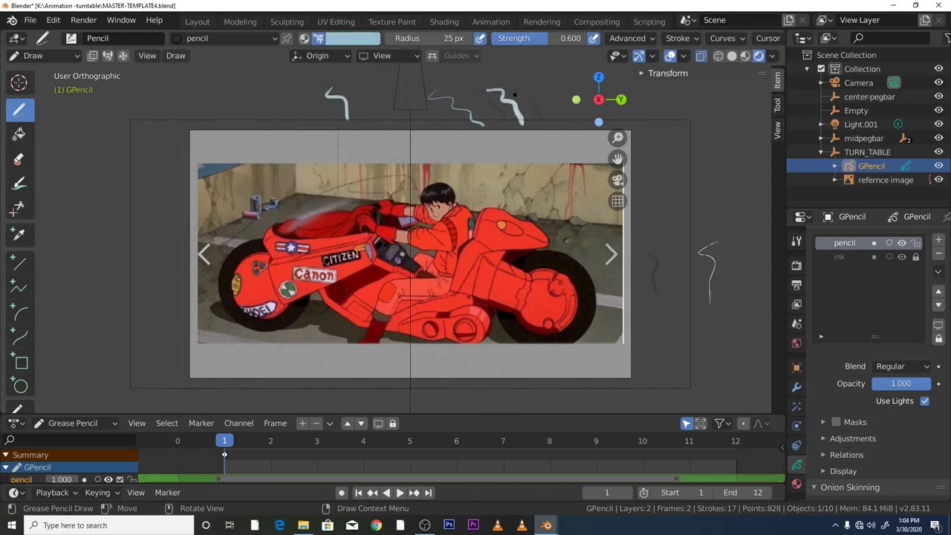
drag(522, 82, 525, 102)
scroll(502, 122, down, 3)
scroll(504, 128, up, 1)
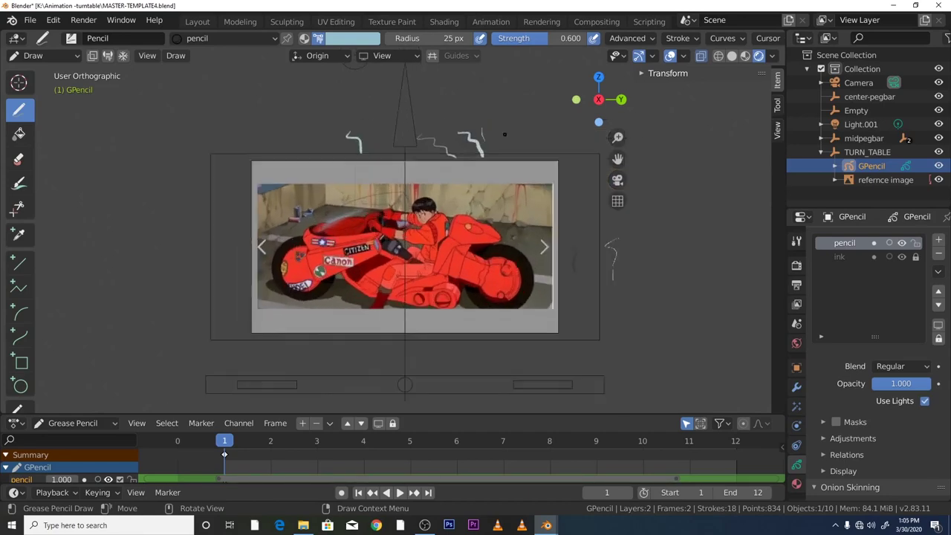
scroll(504, 134, down, 1)
scroll(504, 135, down, 1)
scroll(505, 135, up, 2)
scroll(504, 135, down, 1)
scroll(504, 138, up, 1)
scroll(424, 113, down, 1)
scroll(424, 113, up, 1)
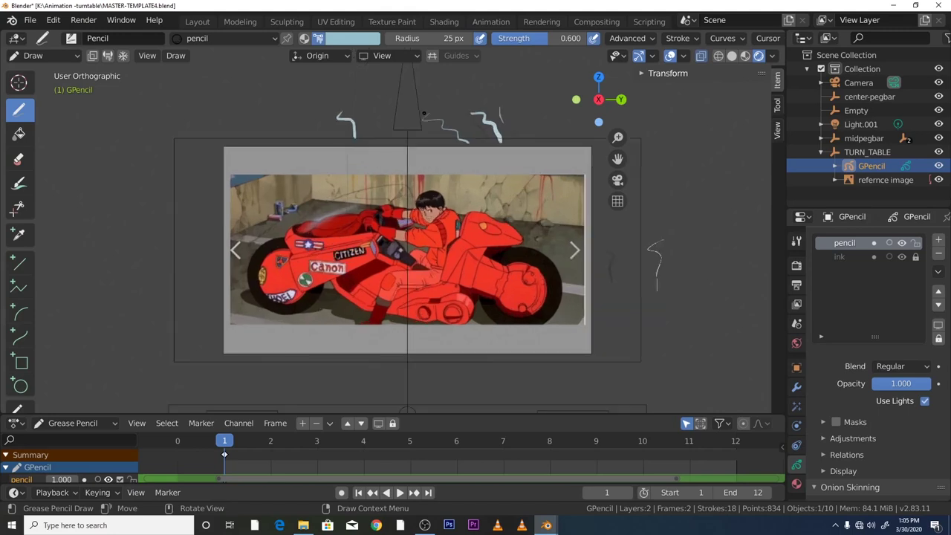
scroll(424, 113, down, 1)
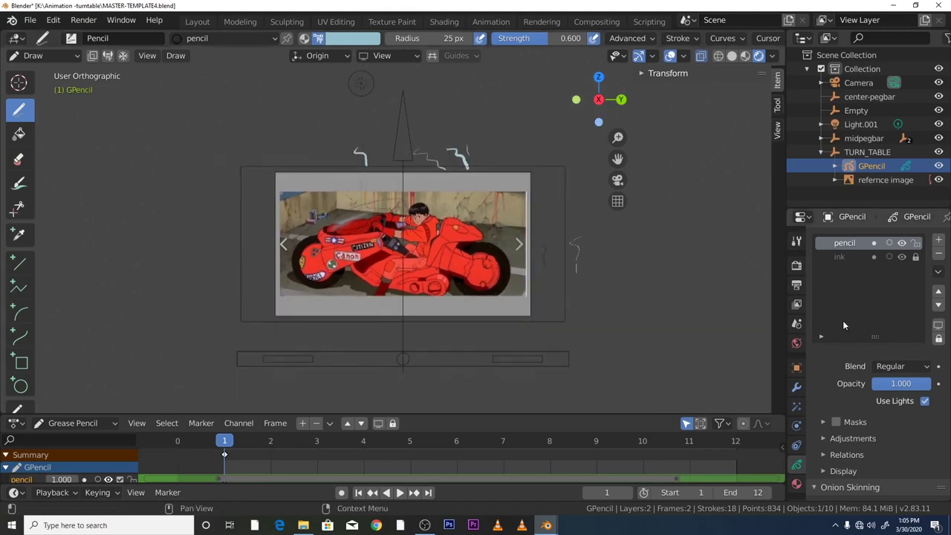
scroll(533, 263, up, 1)
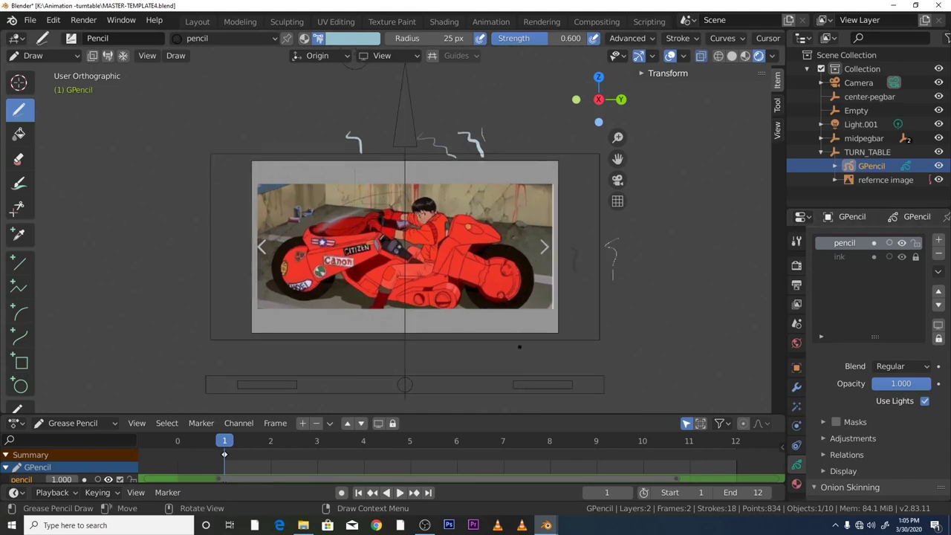